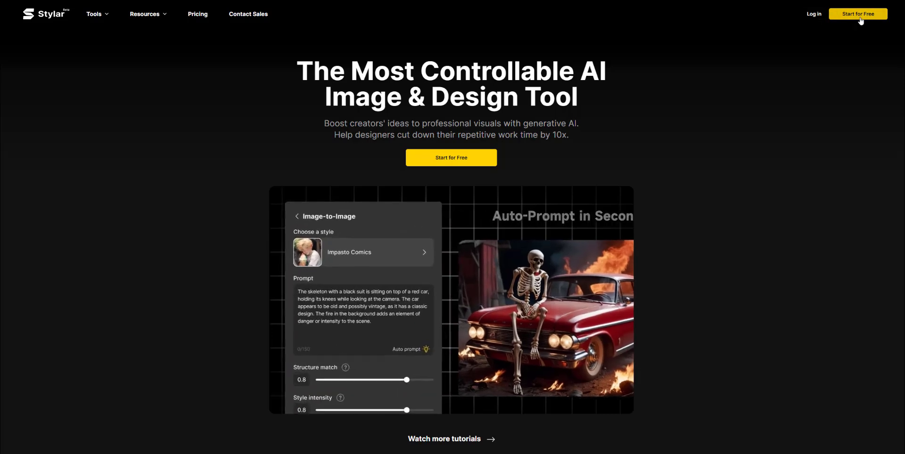
# Open Stylar's sign-up form from the homepage with Start for Free.
pyautogui.click(860, 18)
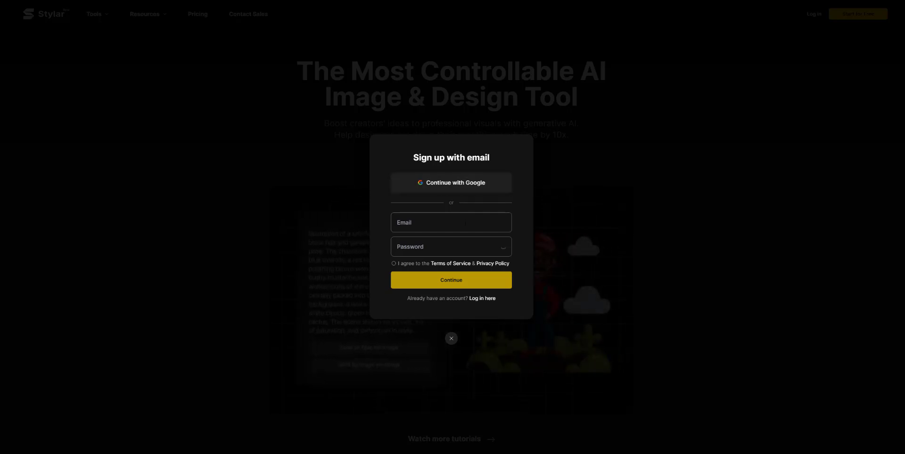
# Sign up with the Google account and scroll down through the dashboard's Style Library.
pyautogui.click(460, 192)
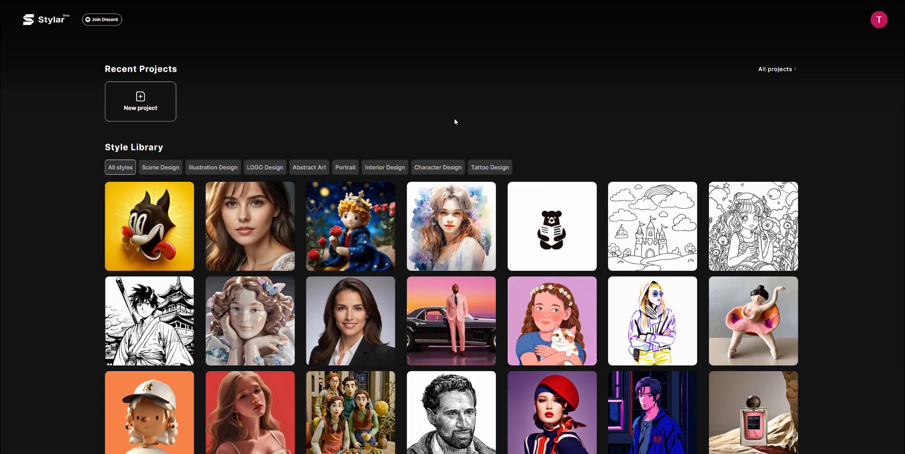
pyautogui.scroll(-3, 529, 265)
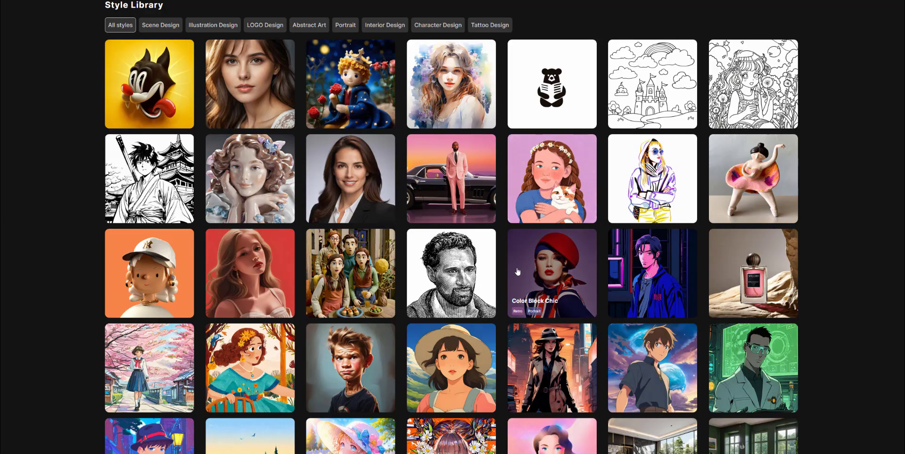
pyautogui.scroll(-6, 517, 271)
pyautogui.scroll(-7, 516, 271)
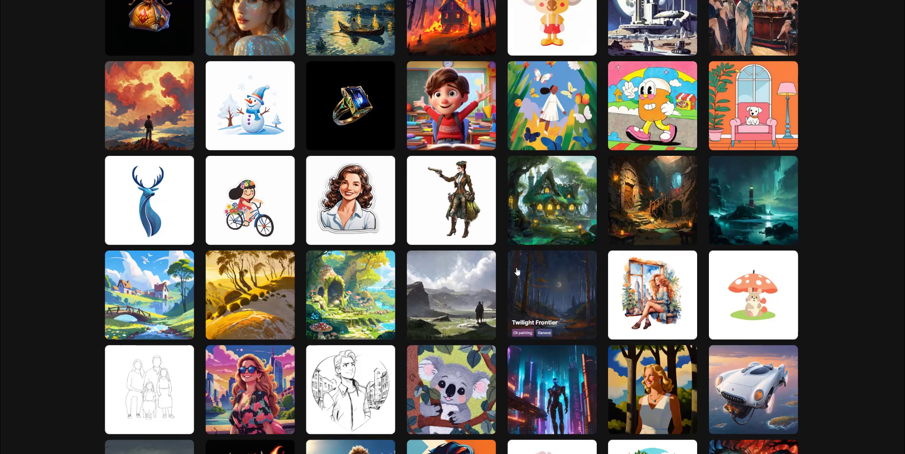
pyautogui.scroll(-8, 517, 271)
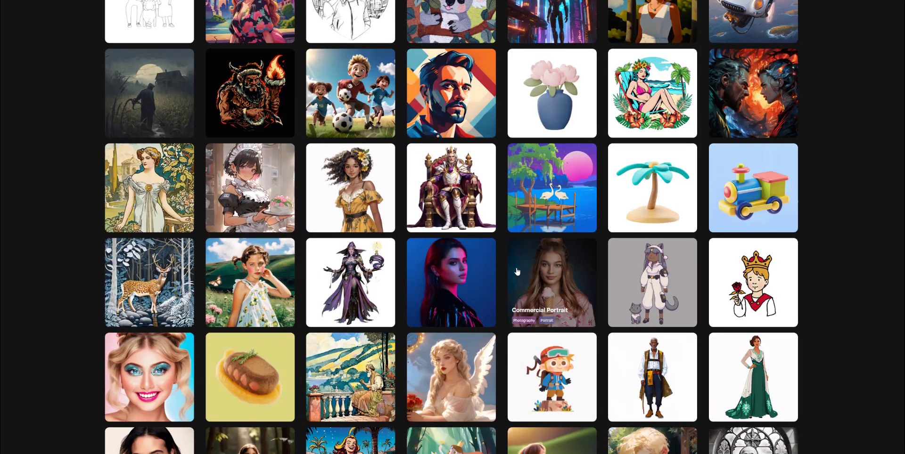
pyautogui.scroll(-4, 517, 271)
# Browse the Style Library further, scrolling back up toward the top of the dashboard.
pyautogui.scroll(11, 517, 271)
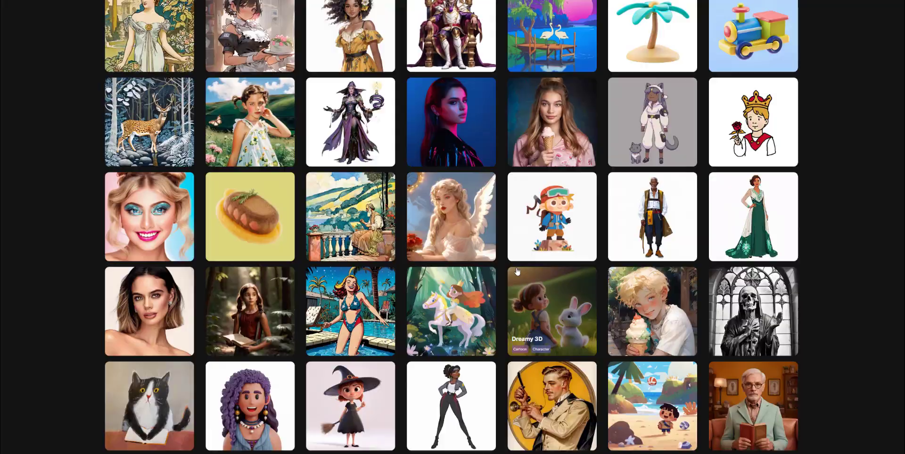
pyautogui.scroll(15, 516, 271)
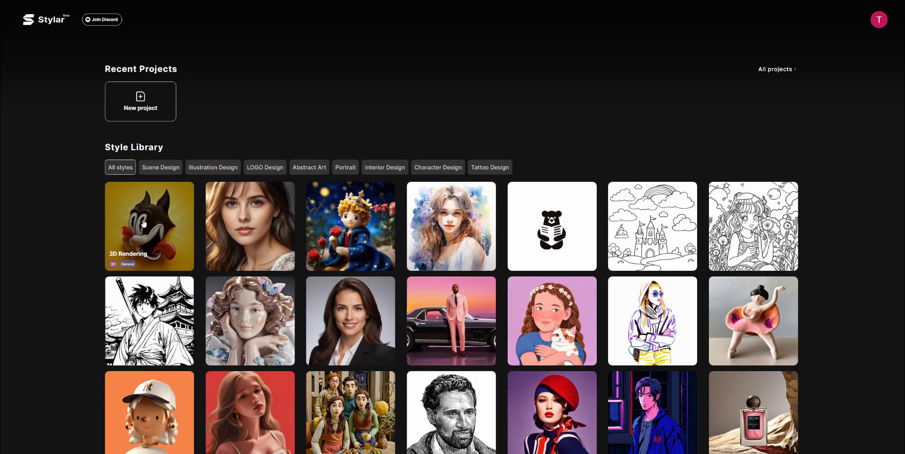
pyautogui.scroll(-15, 401, 335)
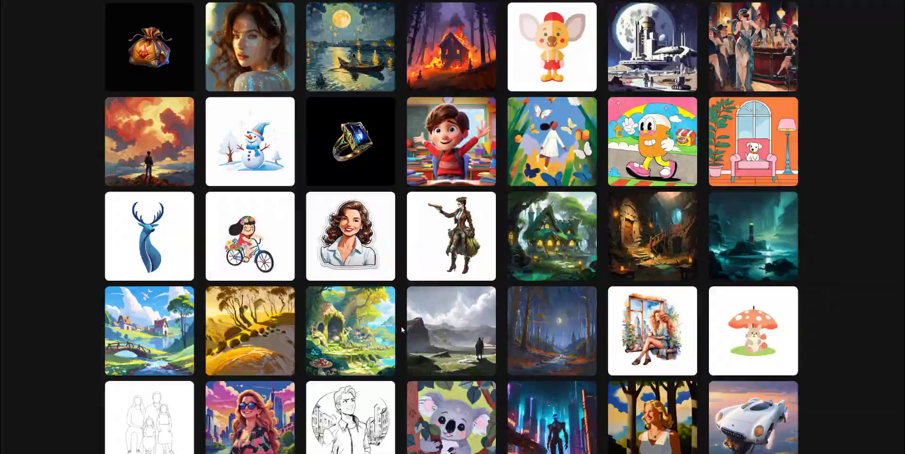
pyautogui.scroll(-10, 401, 336)
pyautogui.scroll(8, 401, 336)
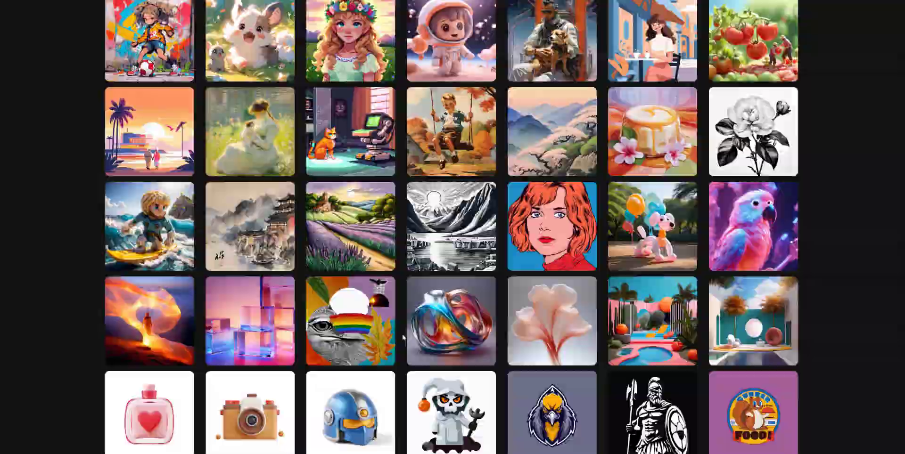
pyautogui.scroll(-8, 402, 337)
pyautogui.scroll(-1, 402, 337)
pyautogui.scroll(19, 402, 338)
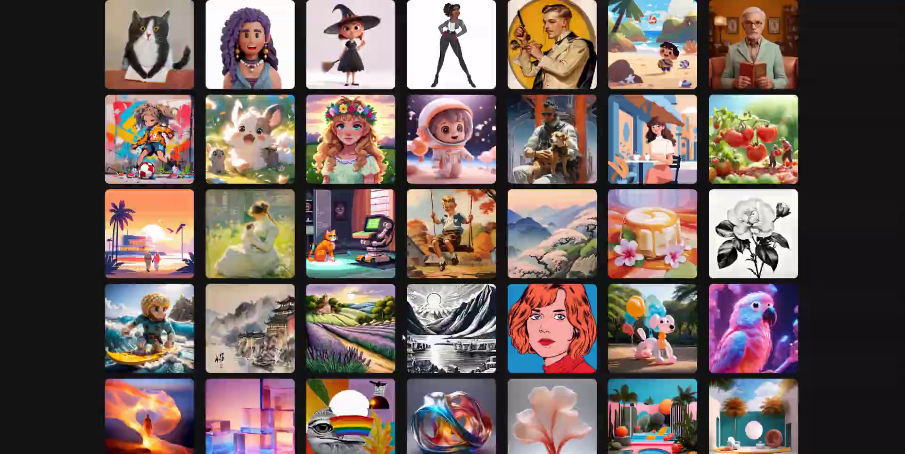
pyautogui.scroll(20, 402, 336)
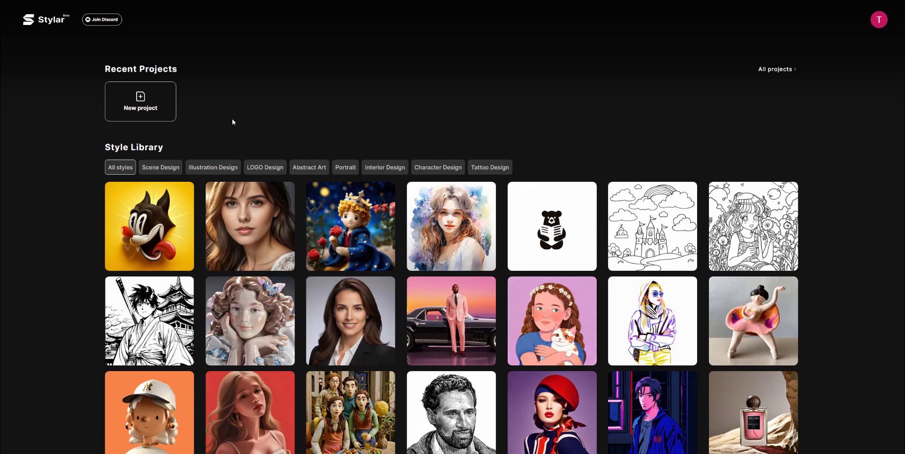
# Create a new project named 'test' with a 16:9 canvas of 1536 × 864.
pyautogui.click(142, 97)
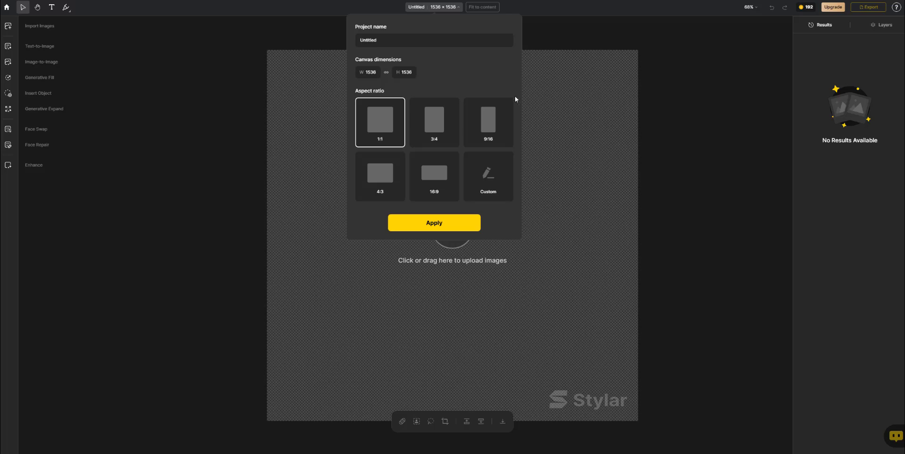
pyautogui.click(426, 43)
pyautogui.write('test')
pyautogui.click(434, 174)
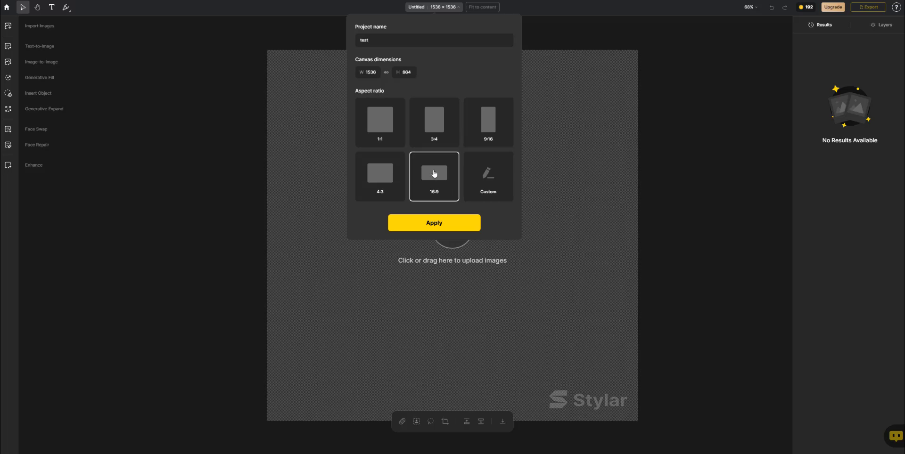
pyautogui.click(437, 224)
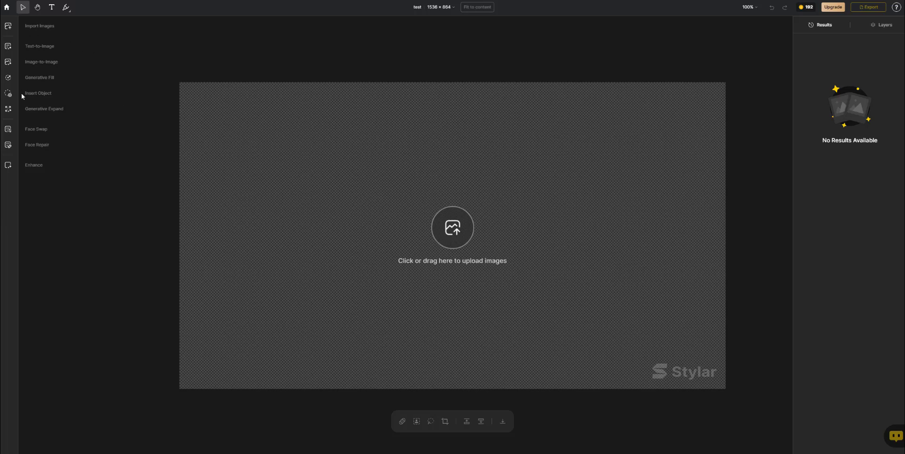
# Open Text-to-Image and pick the Realistic style in the Choose a style dialog.
pyautogui.click(8, 46)
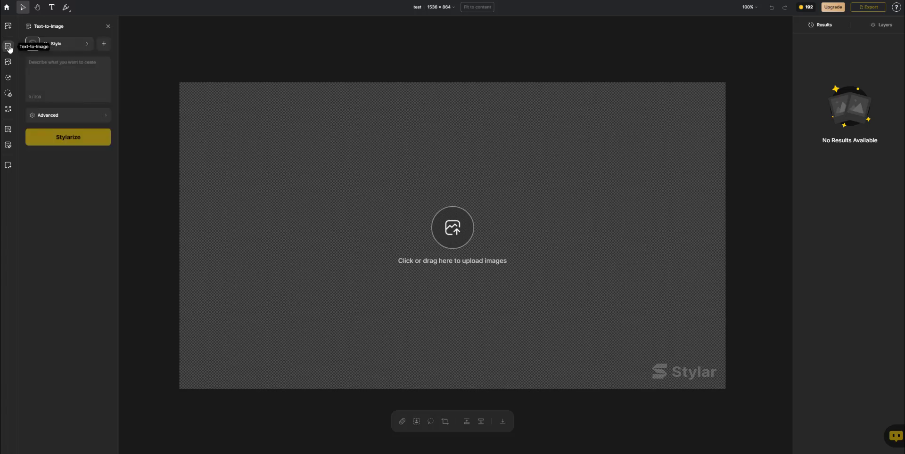
pyautogui.click(72, 46)
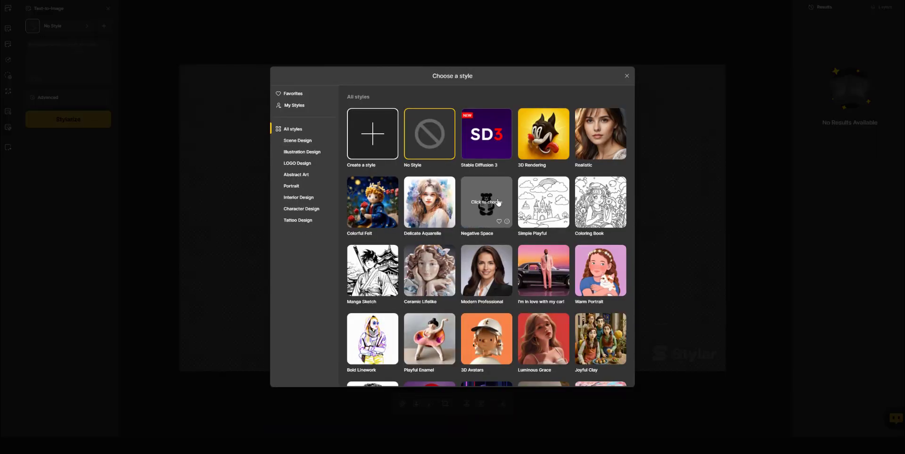
pyautogui.scroll(-15, 498, 202)
pyautogui.scroll(-10, 498, 202)
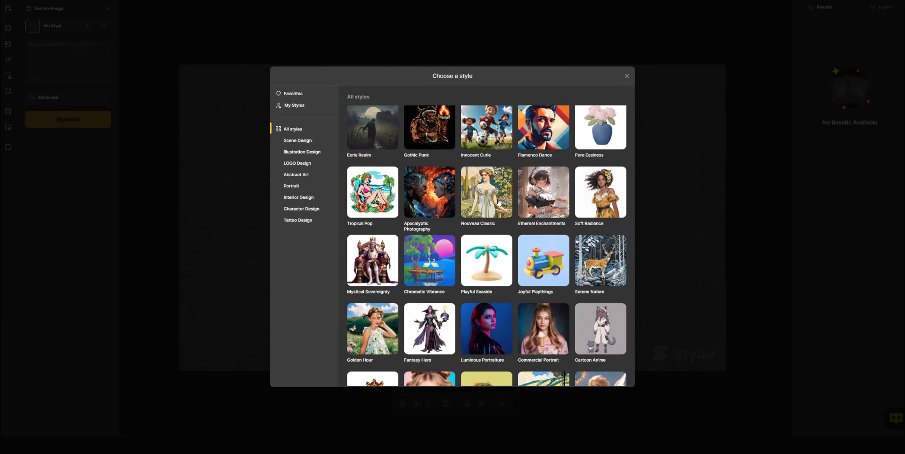
pyautogui.scroll(10, 497, 202)
pyautogui.scroll(-15, 497, 202)
pyautogui.scroll(5, 498, 202)
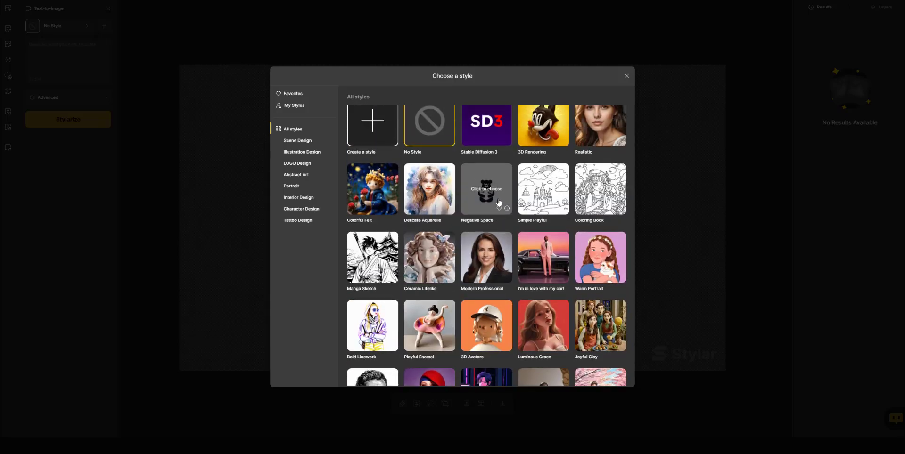
pyautogui.click(597, 137)
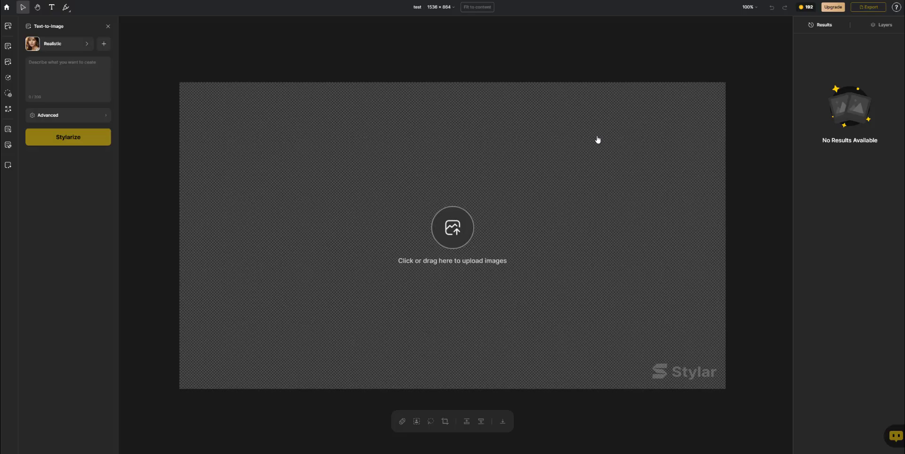
# Enter the prompt 'a 30 year old female influencer, no makeup, sunny day, wearing a dress, outside, full body shot'.
pyautogui.click(83, 69)
pyautogui.write('a')
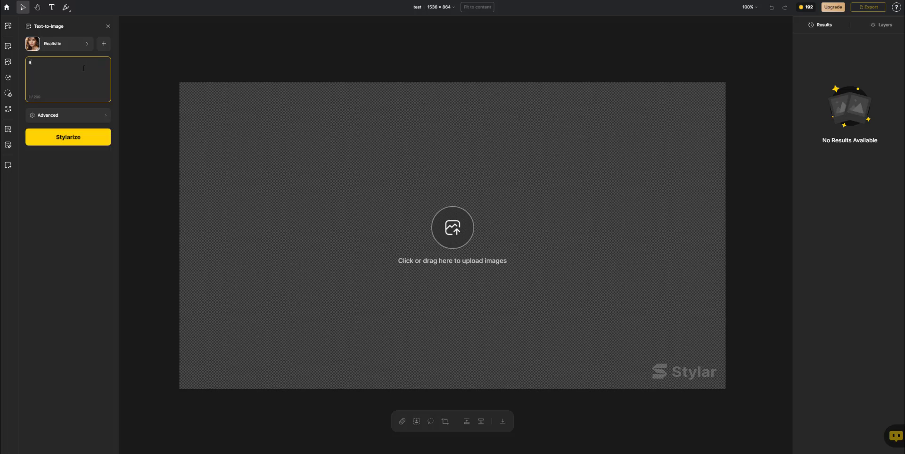
pyautogui.write(' 30 year old female influencer, no makeup, sunny day, wearing a dress, outside, full bo')
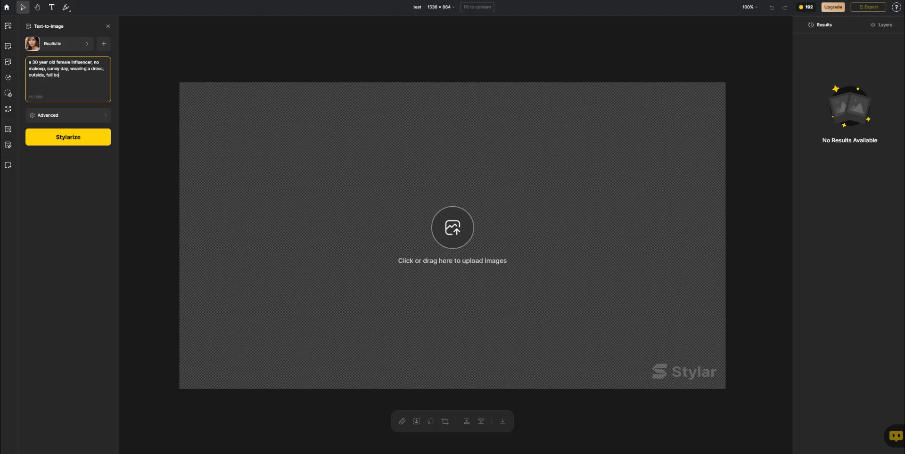
pyautogui.write('dy shot')
# Open the Advanced settings and close them again, leaving the negative prompt empty.
pyautogui.click(89, 119)
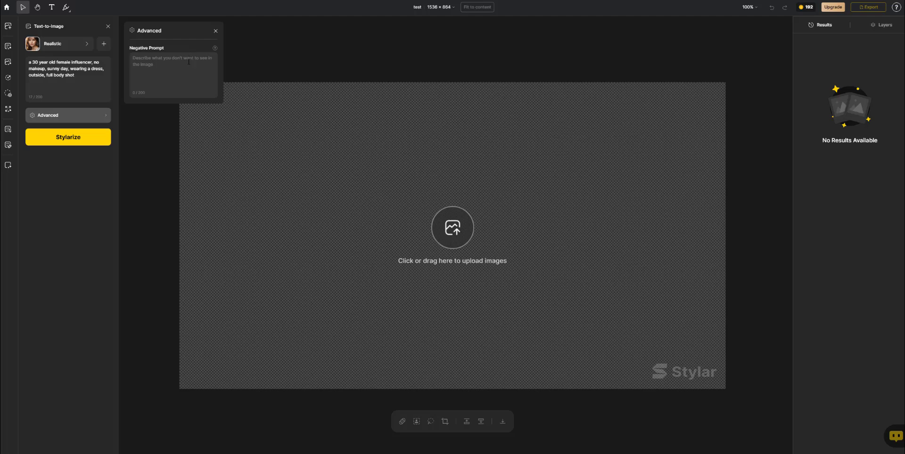
pyautogui.click(214, 32)
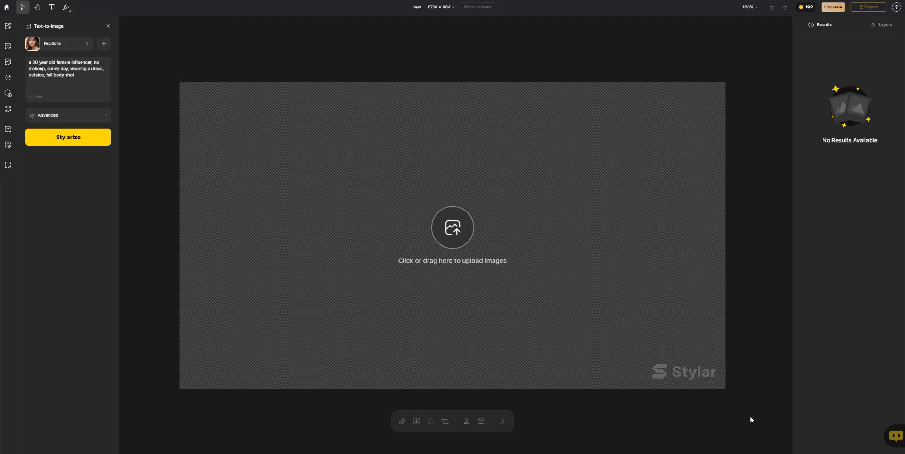
pyautogui.moveTo(667, 384)
# Run Stylarize for four Realistic images, dismissing the Skip the Queue upgrade offer.
pyautogui.click(77, 140)
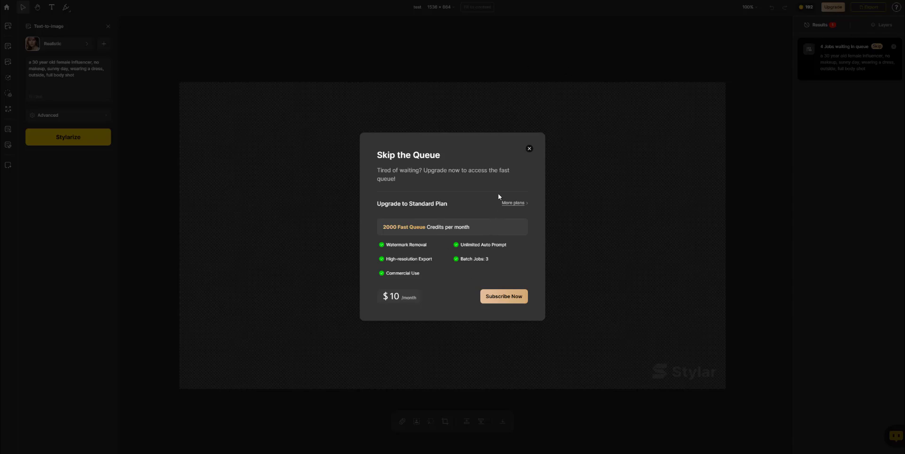
pyautogui.click(530, 149)
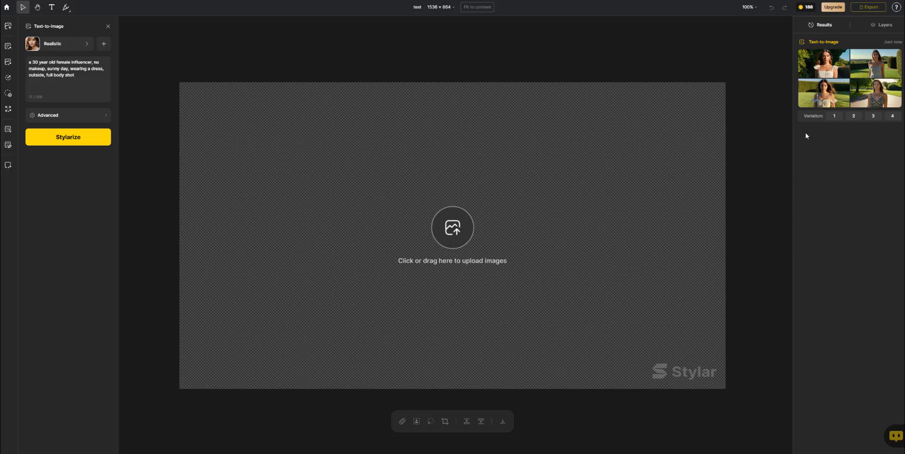
# Preview the result thumbnails and place the third generated image of the woman on the canvas.
pyautogui.moveTo(829, 66)
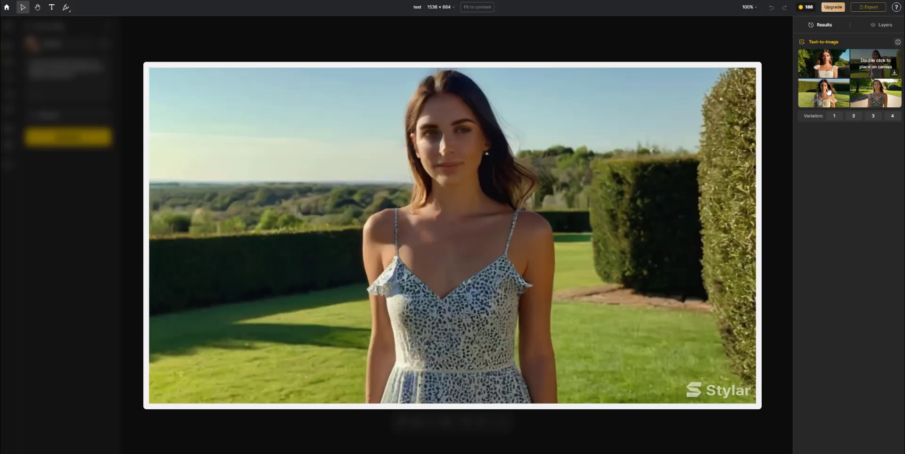
pyautogui.moveTo(821, 96)
pyautogui.moveTo(864, 96)
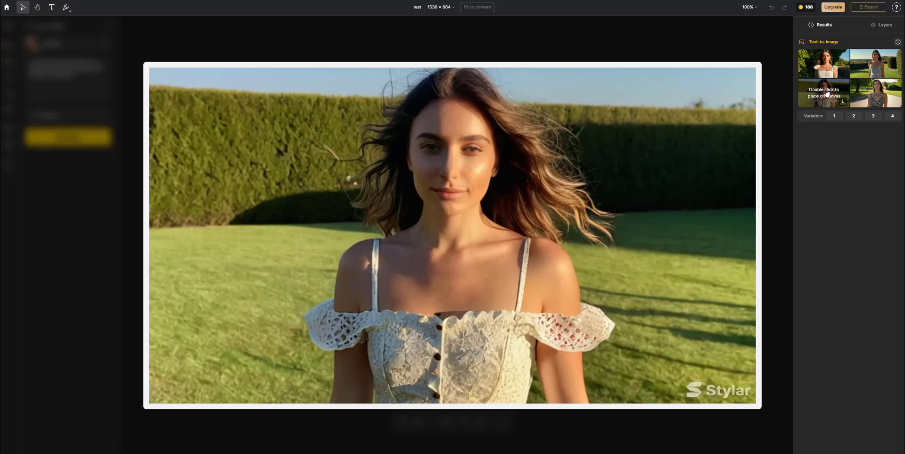
pyautogui.doubleClick(825, 97)
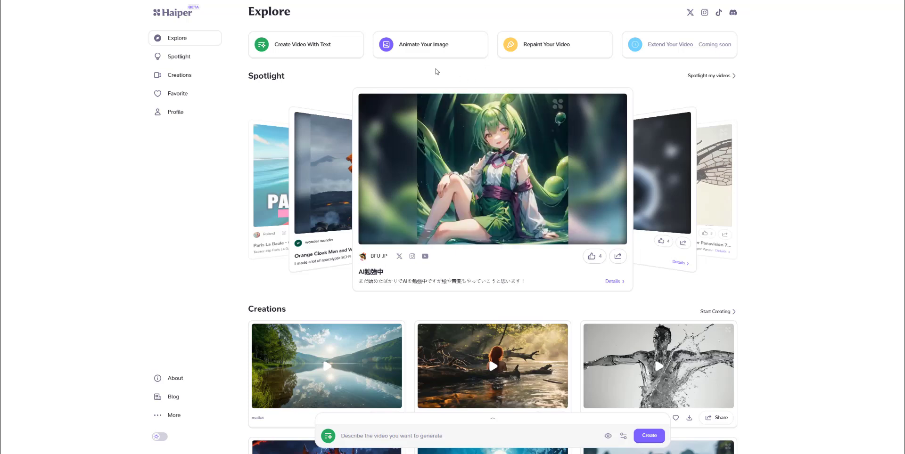
# Animate the uploaded image with the prompt 'hair blowing in the wind, clouds moving in sky'.
pyautogui.click(420, 48)
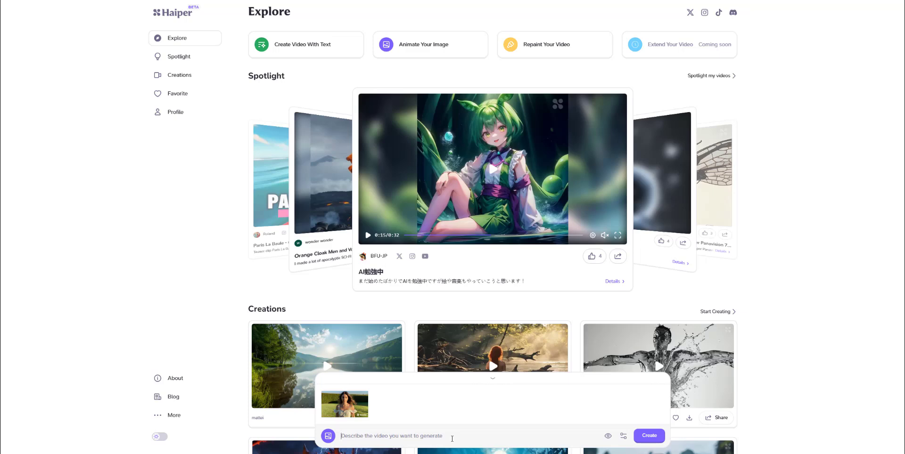
pyautogui.write('hair bl')
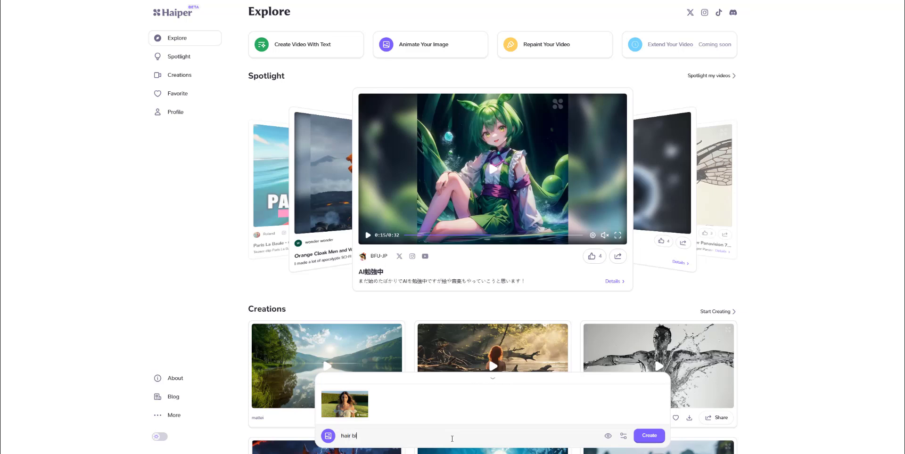
pyautogui.write('owing in the wind, clouds moving in sky')
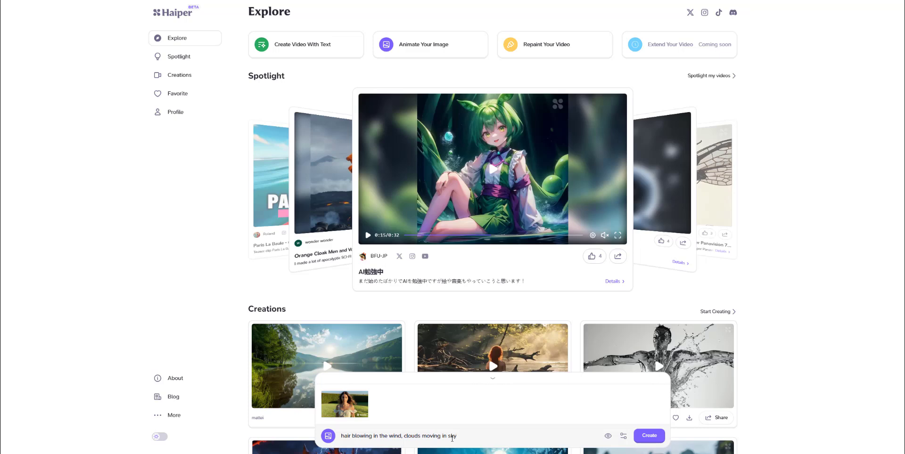
pyautogui.moveTo(345, 405)
pyautogui.click(622, 438)
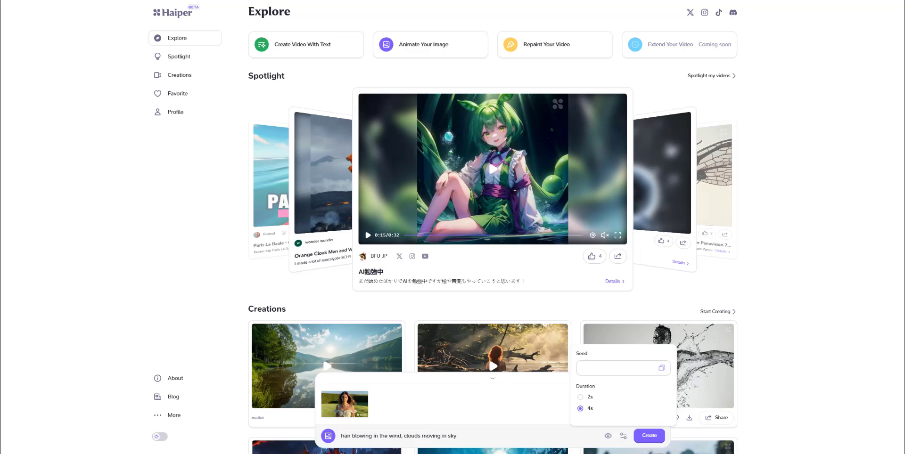
pyautogui.click(485, 412)
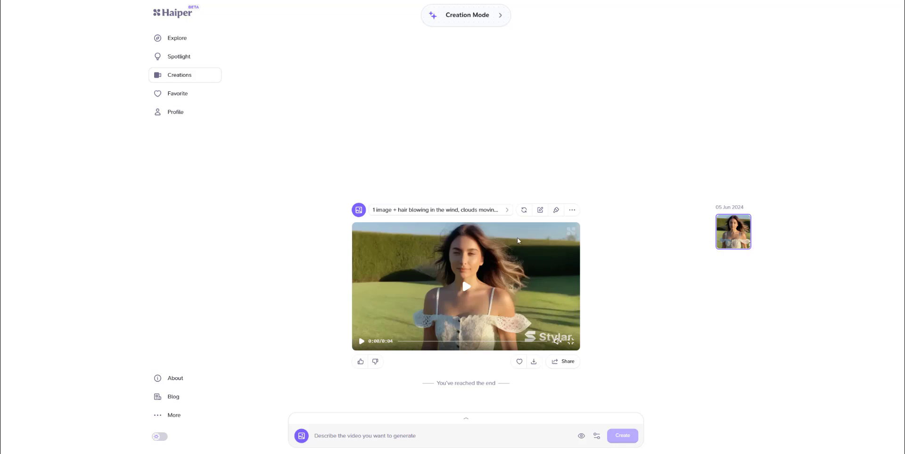
pyautogui.click(474, 291)
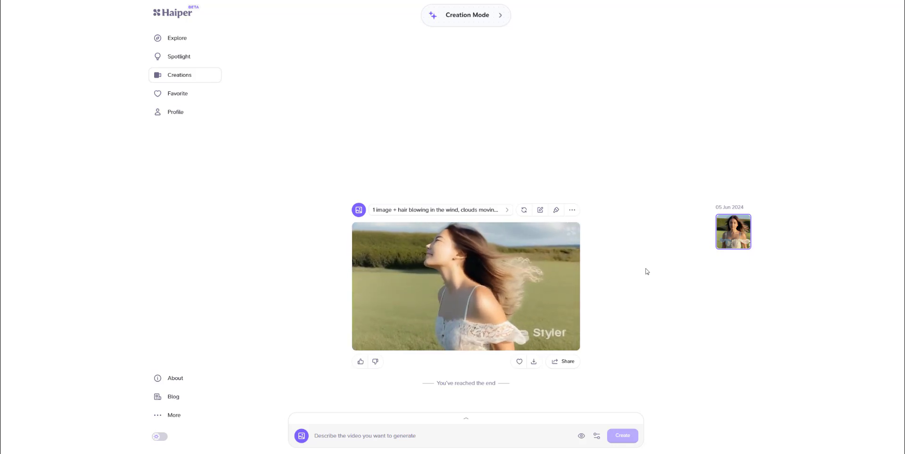
pyautogui.click(466, 287)
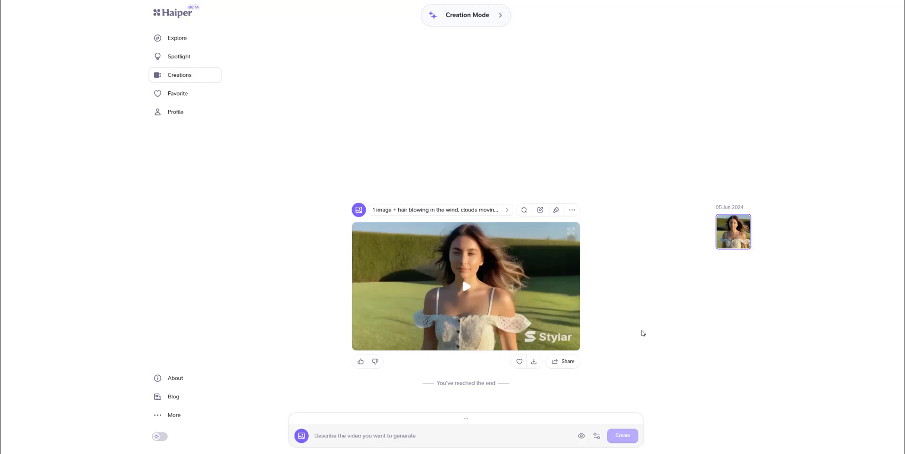
pyautogui.click(487, 278)
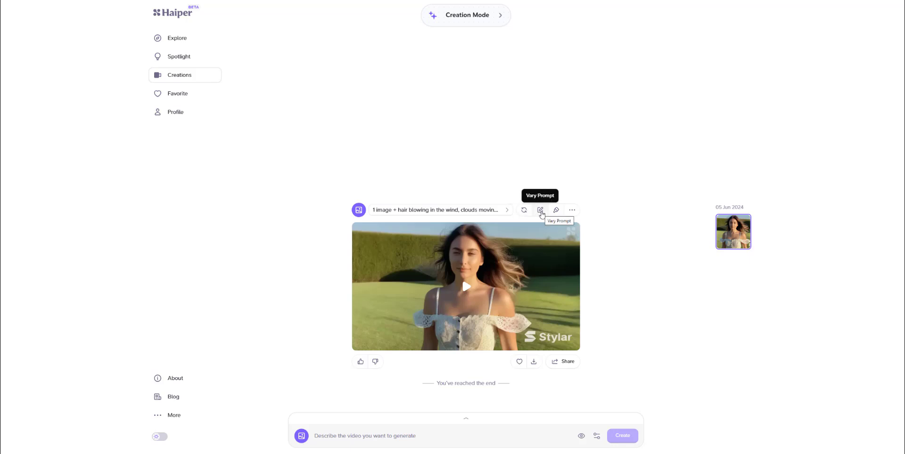
# Vary the clip's prompt, trimming it to just 'hair blowing in the wind'.
pyautogui.click(572, 211)
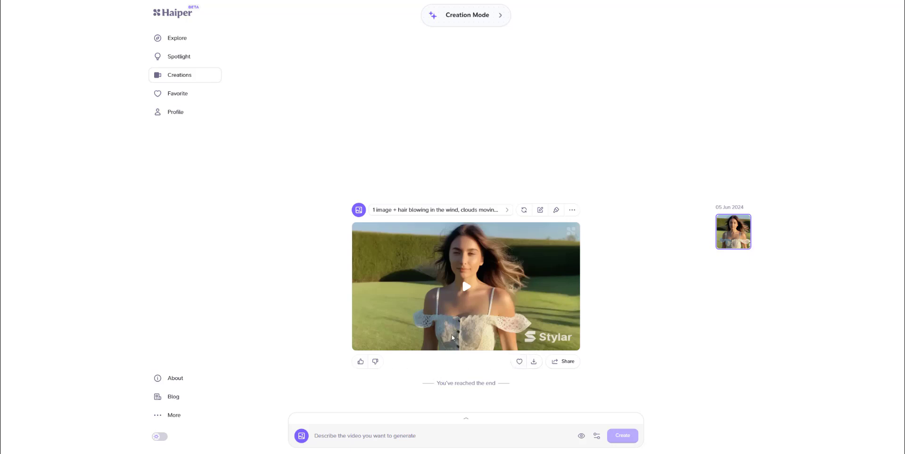
pyautogui.click(540, 209)
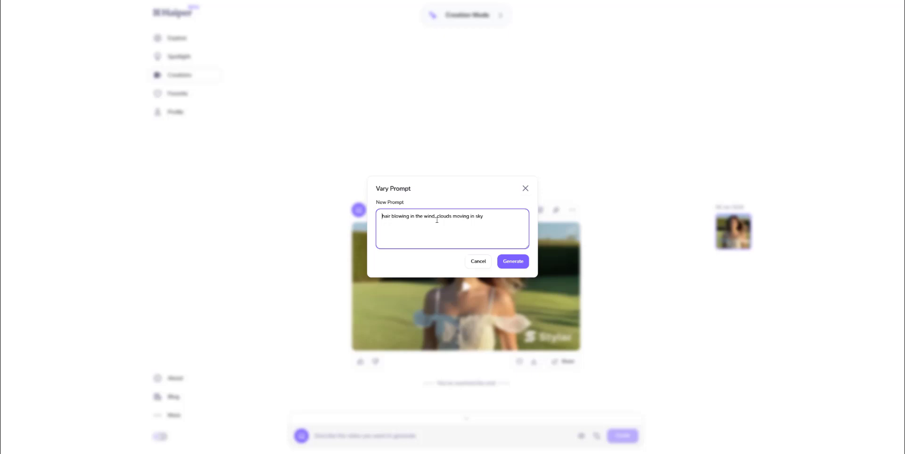
pyautogui.moveTo(434, 217); pyautogui.dragTo(494, 216)
pyautogui.press('BackSpace')
# Generate the 4-second hair-blowing clip, play it, scrub to two seconds, then rewind to start.
pyautogui.click(513, 262)
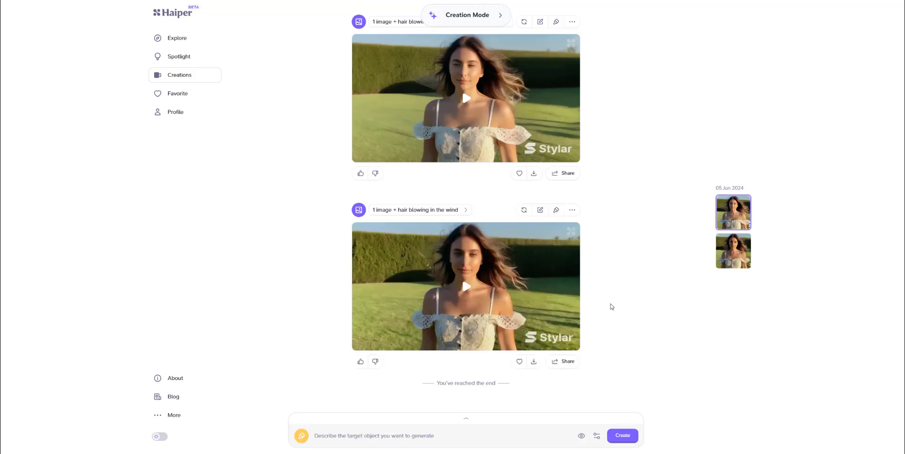
pyautogui.moveTo(566, 305)
pyautogui.click(461, 290)
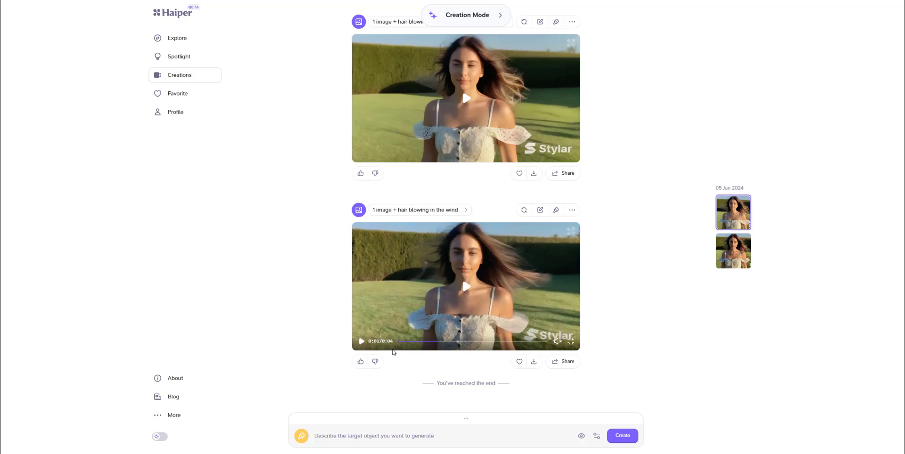
pyautogui.click(501, 341)
pyautogui.moveTo(491, 344); pyautogui.dragTo(400, 343)
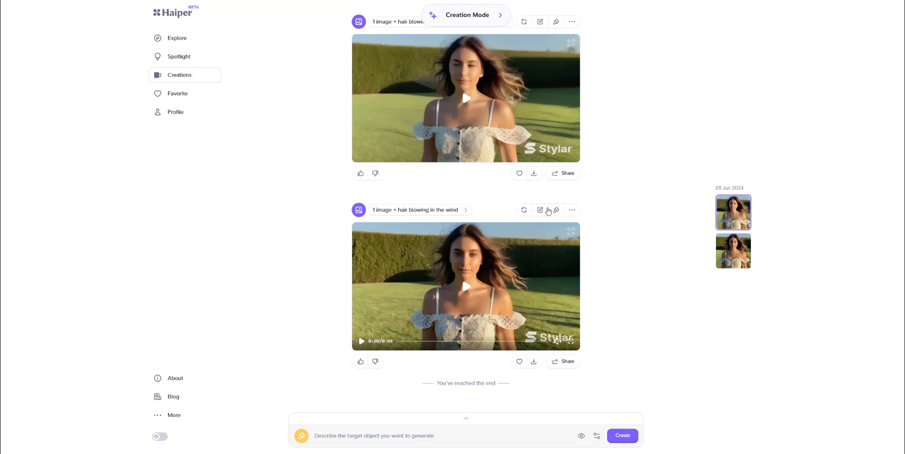
# Regenerate the second clip with the same input, confirming so it queues for generation.
pyautogui.click(523, 211)
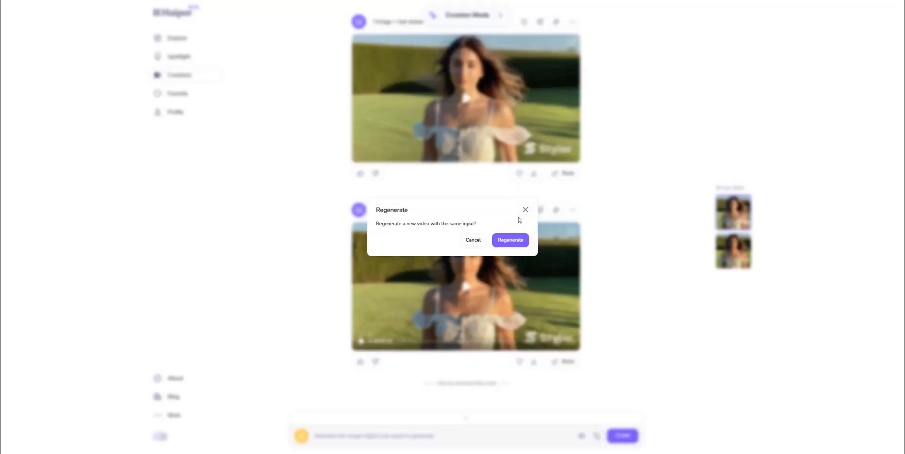
pyautogui.click(510, 240)
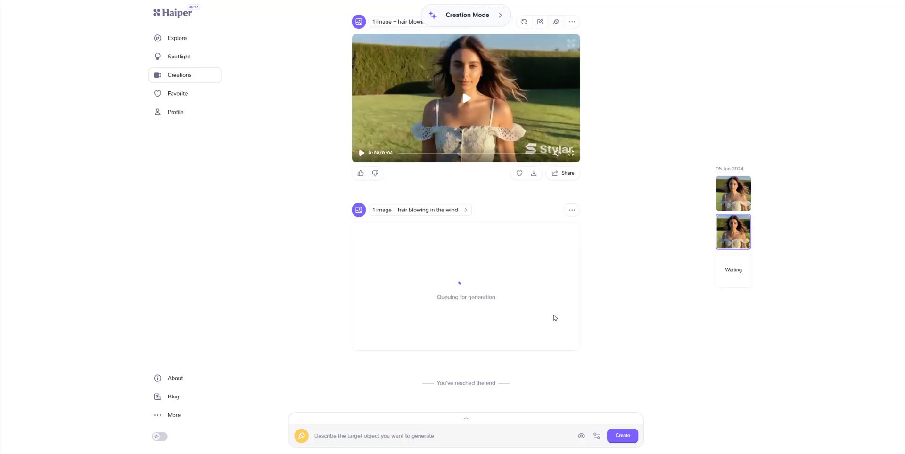